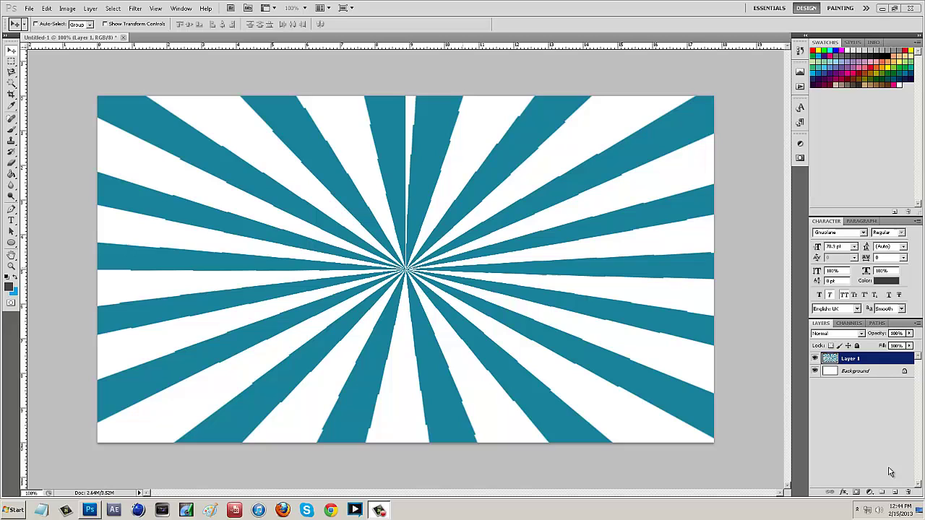
Create a new 1280 × 720 px document with a white background using the HD Image preset
left_click(29, 8)
left_click(26, 15)
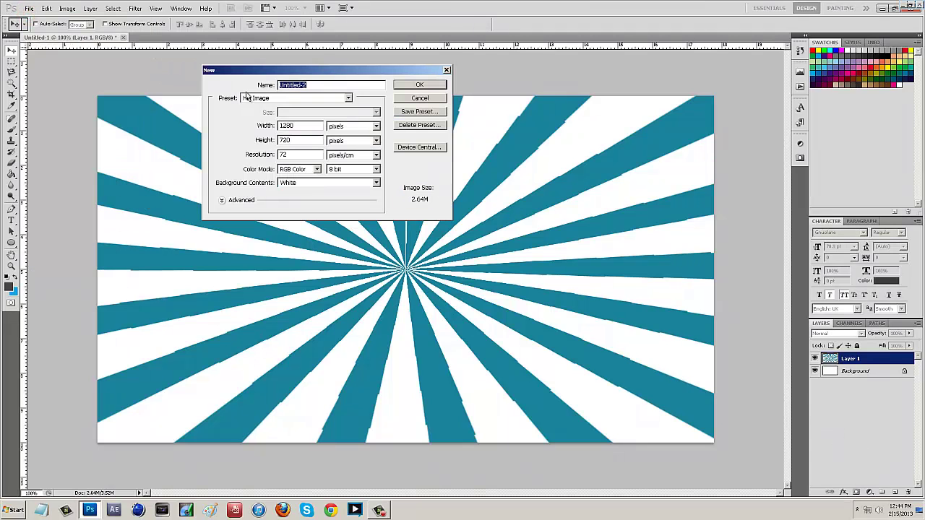
left_click(311, 126)
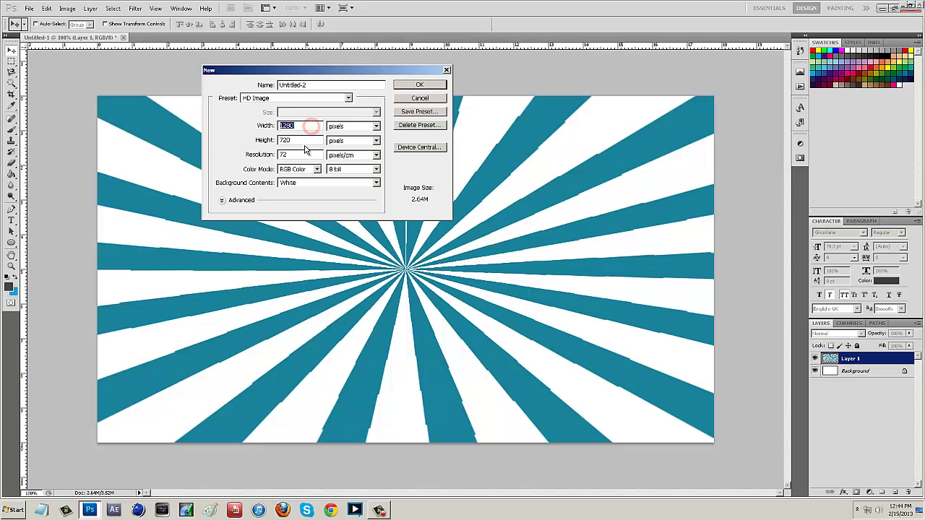
double_click(303, 140)
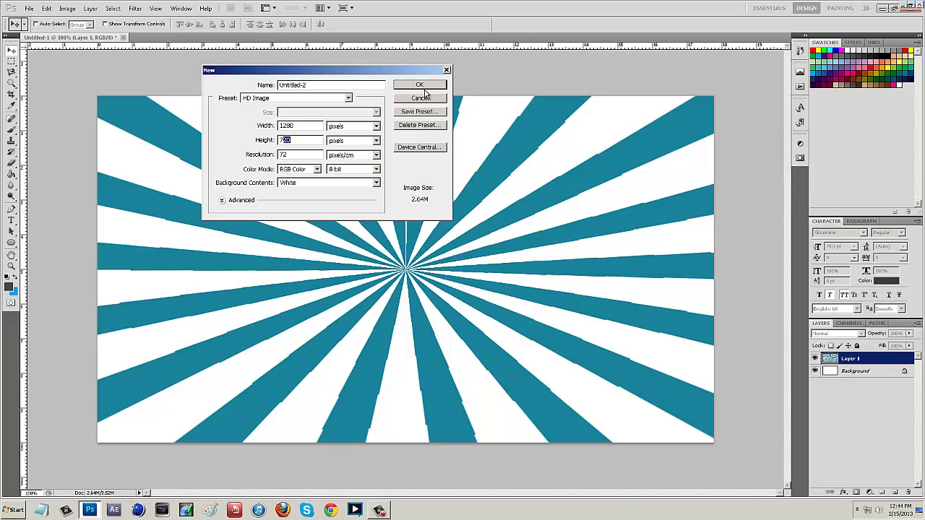
left_click(293, 143)
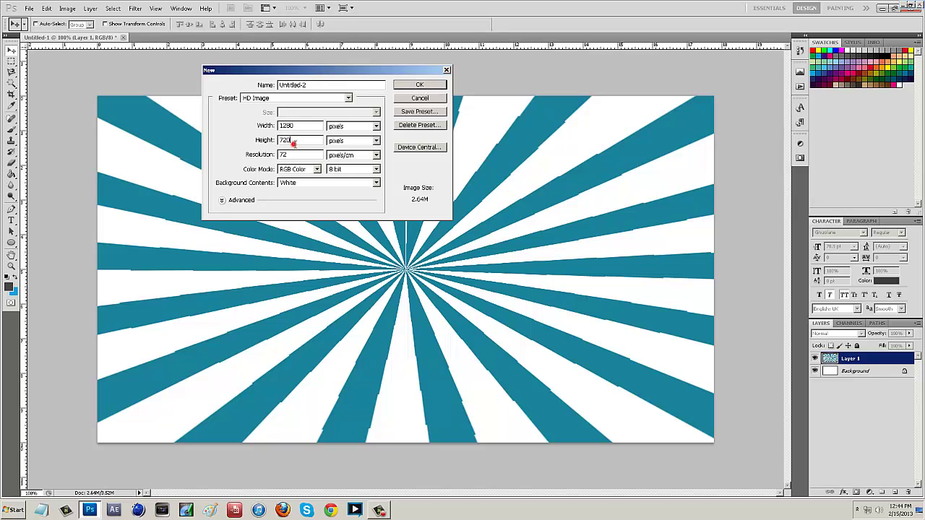
left_click(425, 87)
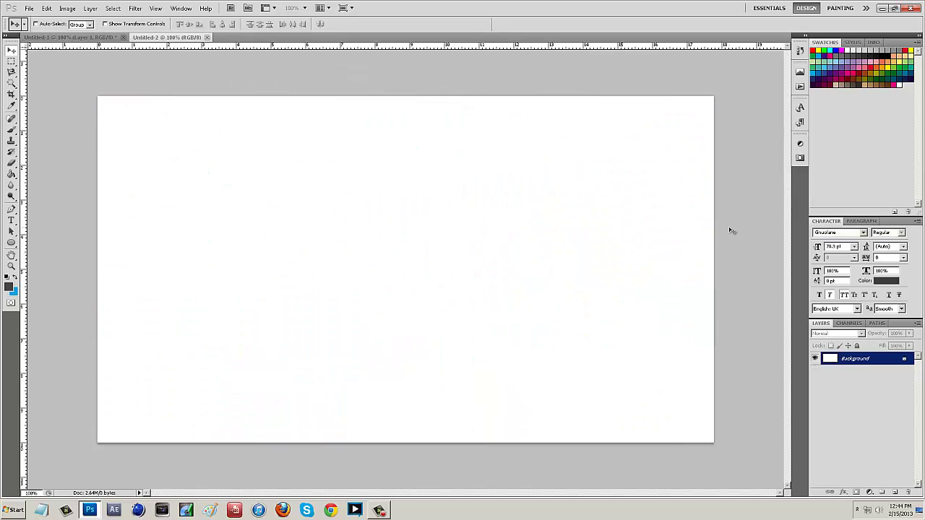
Marquee-select the top half of the canvas and add an empty Layer 1
left_click(14, 60)
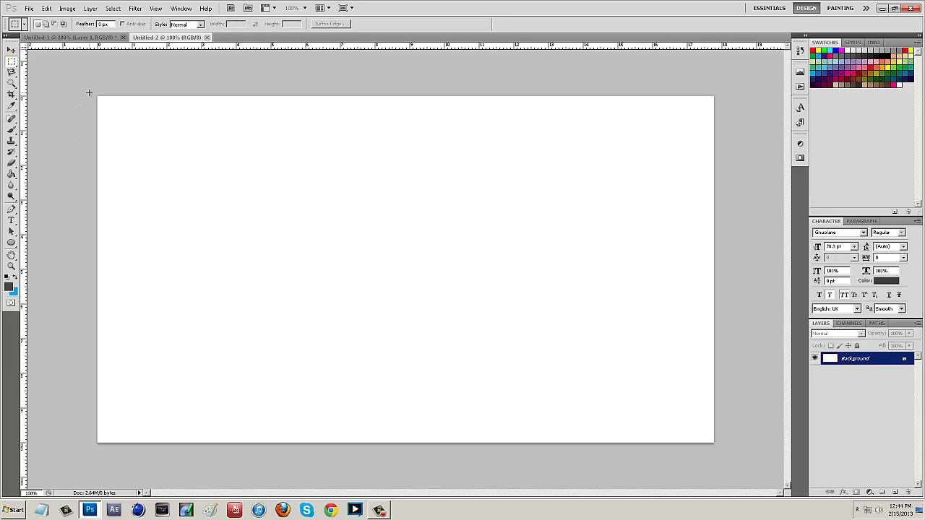
left_click_drag(89, 91, 248, 140)
left_click_drag(556, 204, 760, 261)
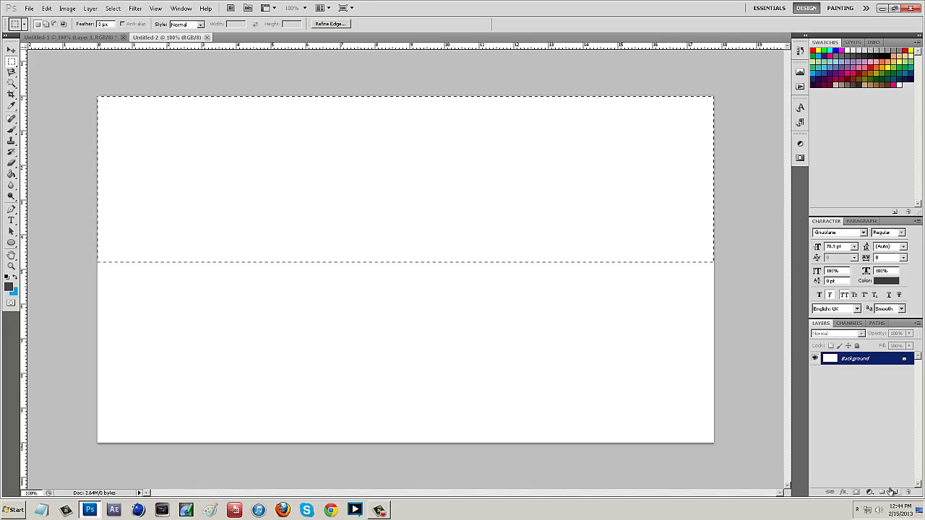
left_click(894, 491)
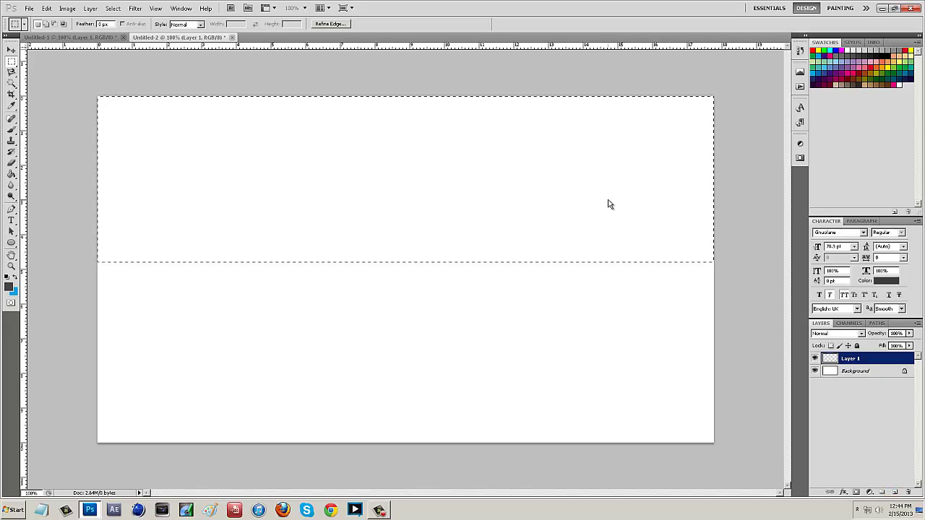
Fill the top-half selection on Layer 1 with magenta e331d0, then deselect
right_click(502, 186)
left_click(526, 298)
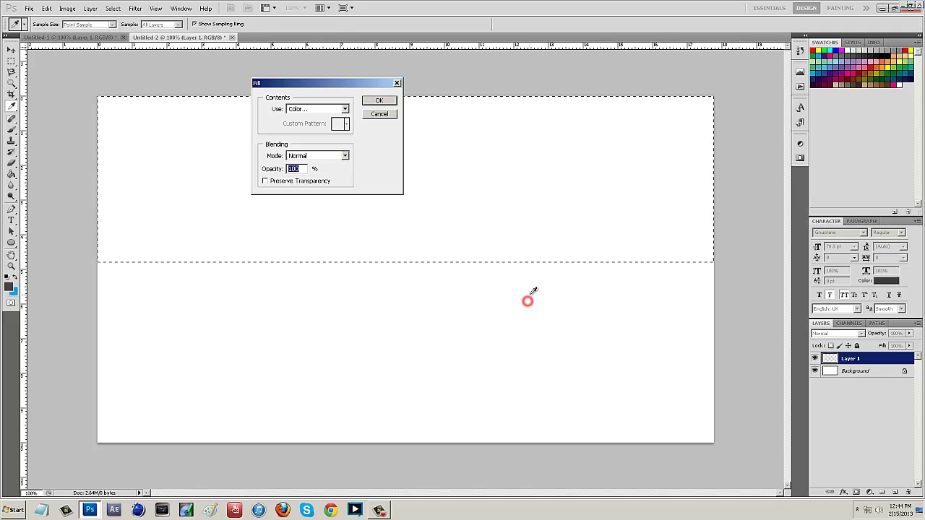
left_click(304, 110)
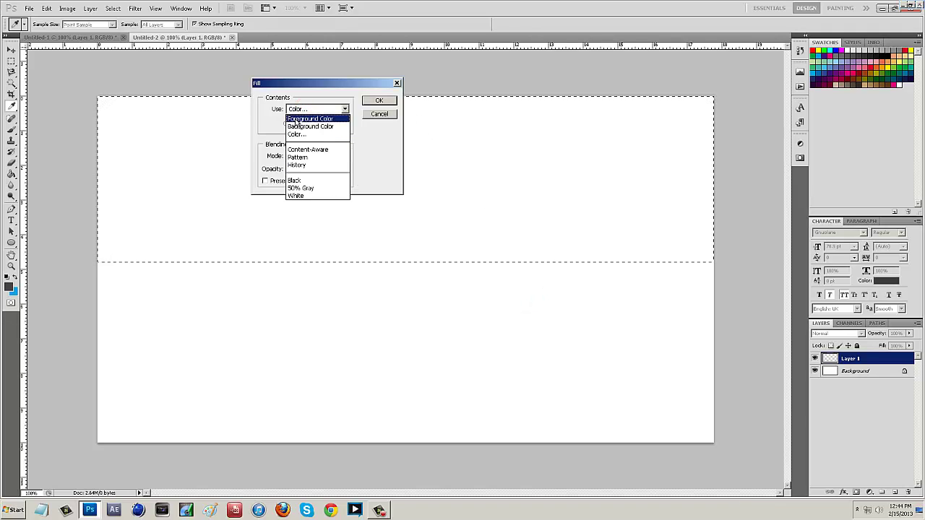
left_click(298, 135)
left_click(689, 340)
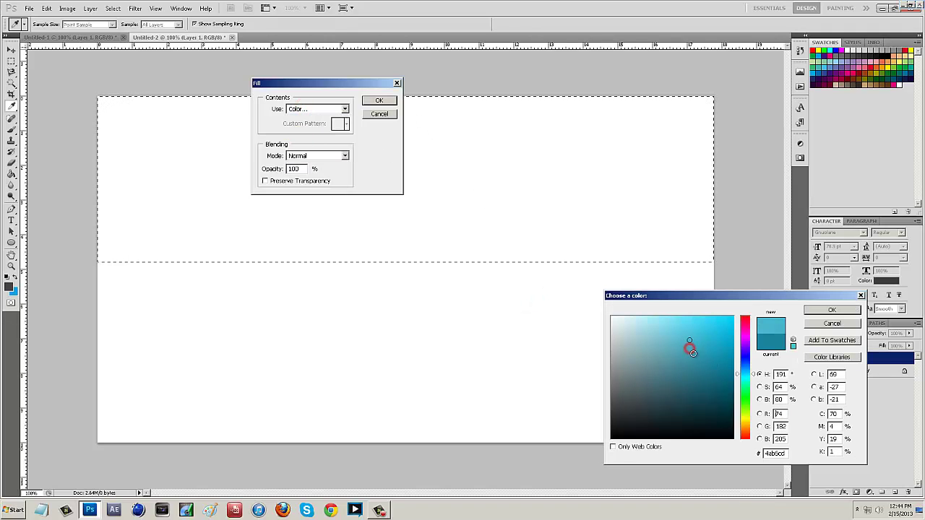
mouse_move(744, 332)
left_mouse_down()
mouse_move(744, 343)
mouse_move(745, 334)
left_mouse_up()
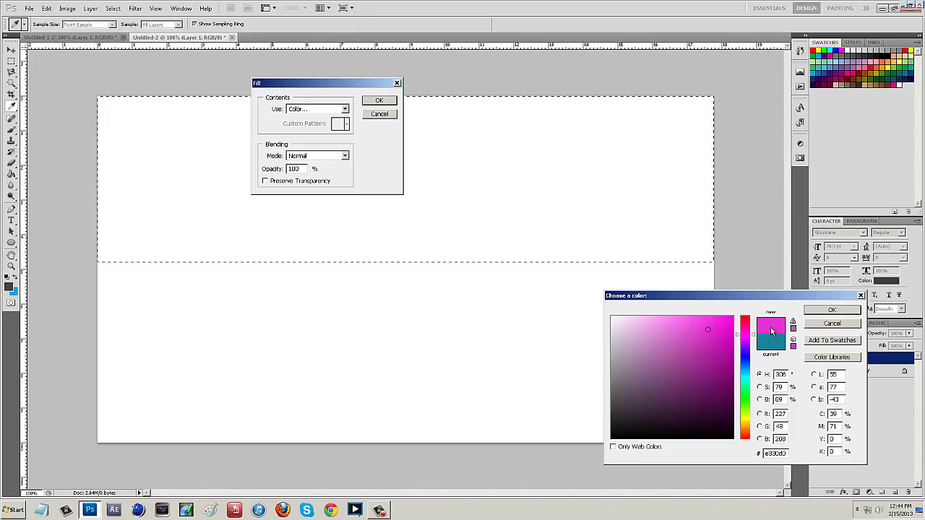
left_click(819, 312)
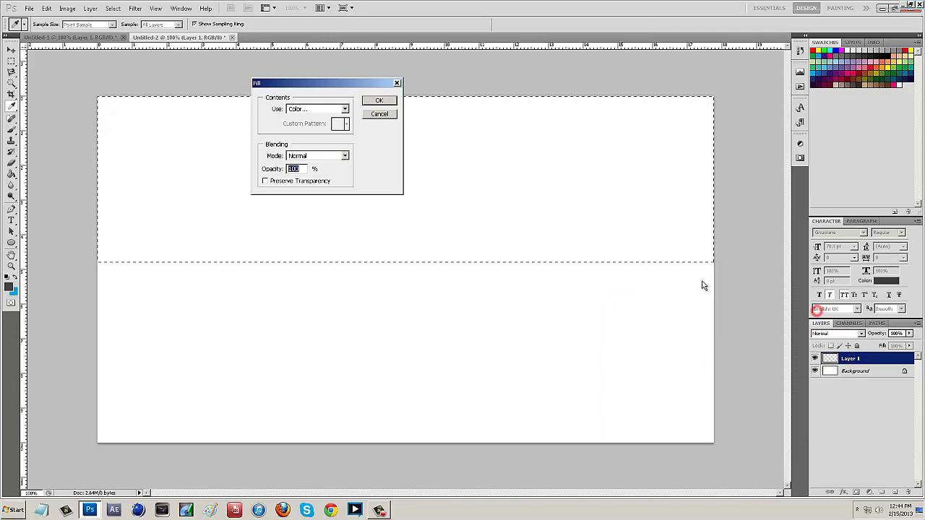
left_click(379, 101)
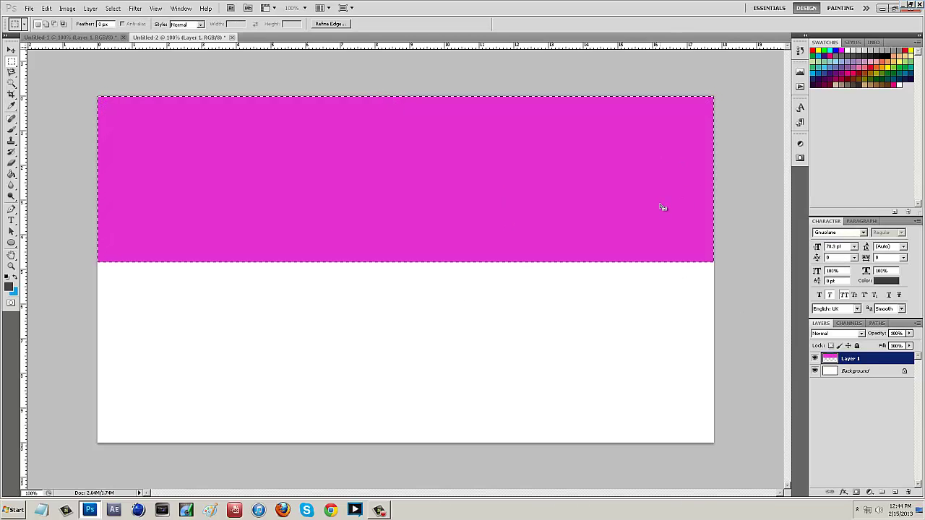
key("ctrl+d")
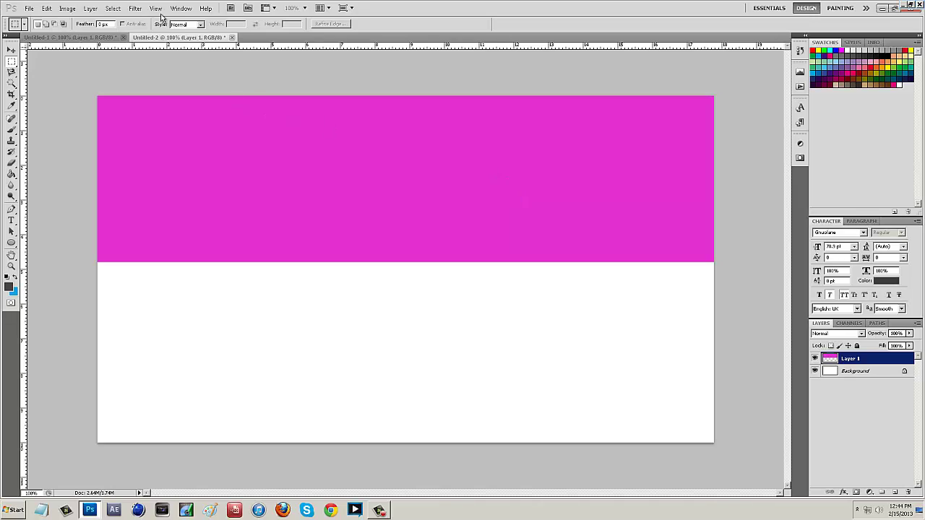
Open the Wave distortion filter and set Generators to 5
left_click(135, 8)
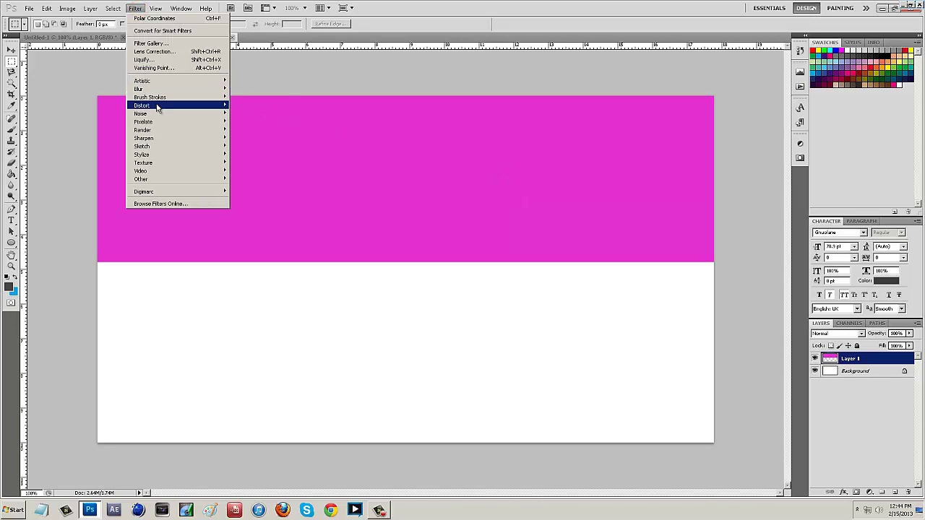
mouse_move(158, 107)
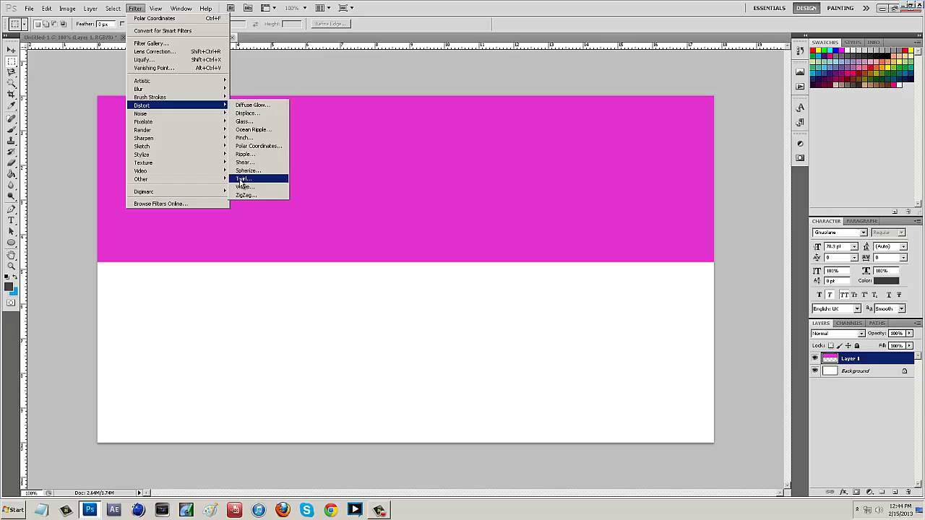
left_click(243, 187)
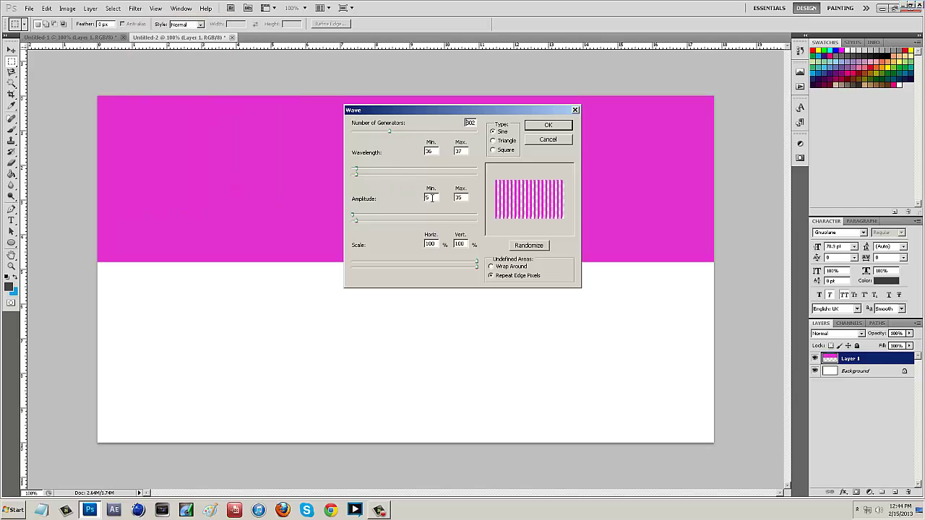
double_click(430, 152)
left_click(389, 132)
mouse_move(389, 133)
left_mouse_down()
mouse_move(370, 133)
mouse_move(397, 132)
left_mouse_up()
left_click(470, 124)
type("5")
Set Wave wavelength 36–37 and amplitude 5–35, then apply the filter
left_click(429, 151)
left_click(460, 152)
left_click(430, 197)
type("5")
left_click(461, 197)
left_click(430, 244)
left_click(549, 126)
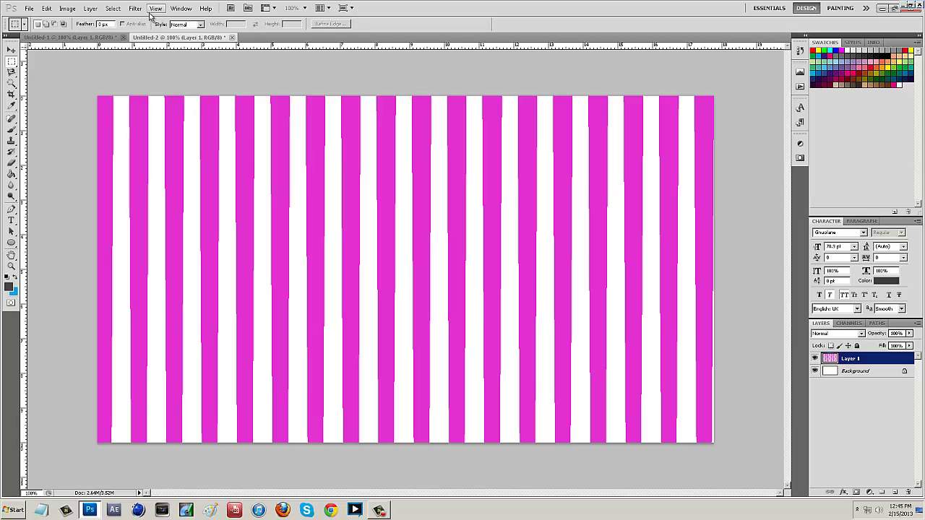
Apply Polar Coordinates with Rectangular to Polar to bend the stripes into a centred starburst
left_click(137, 10)
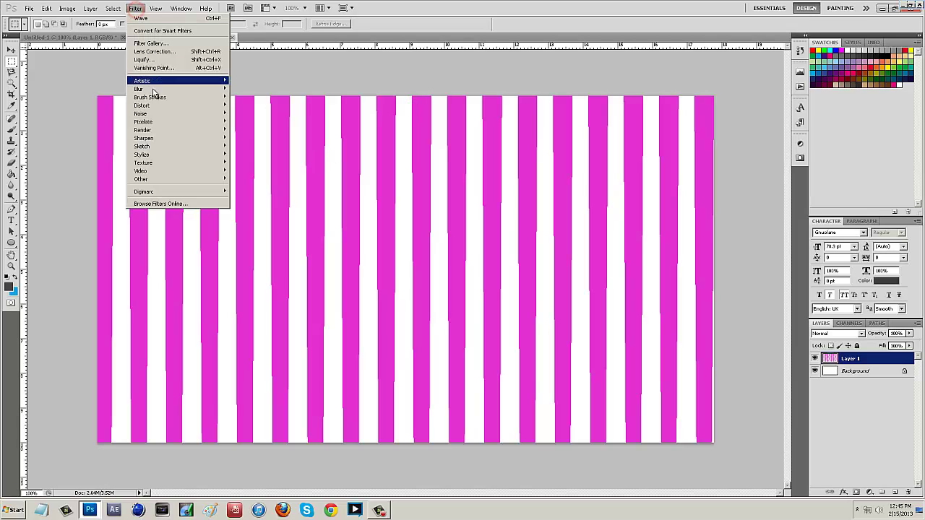
mouse_move(154, 110)
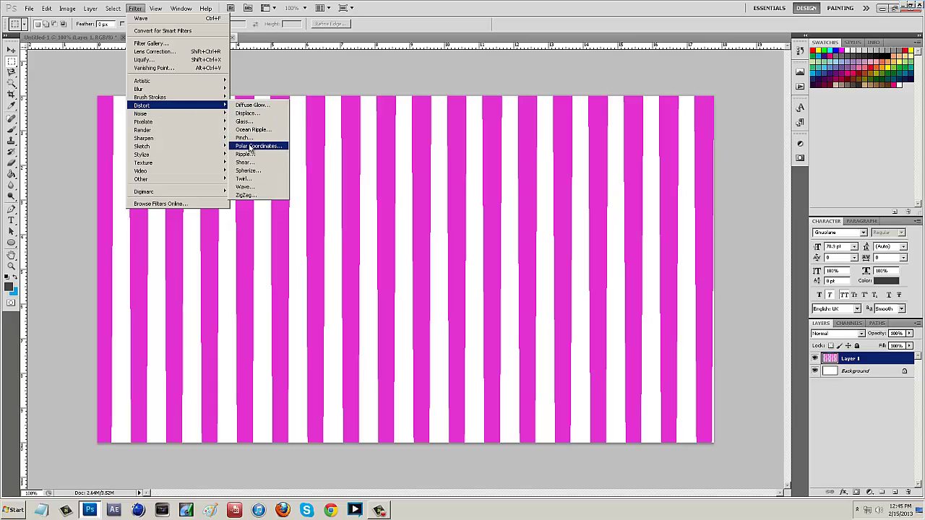
left_click(250, 146)
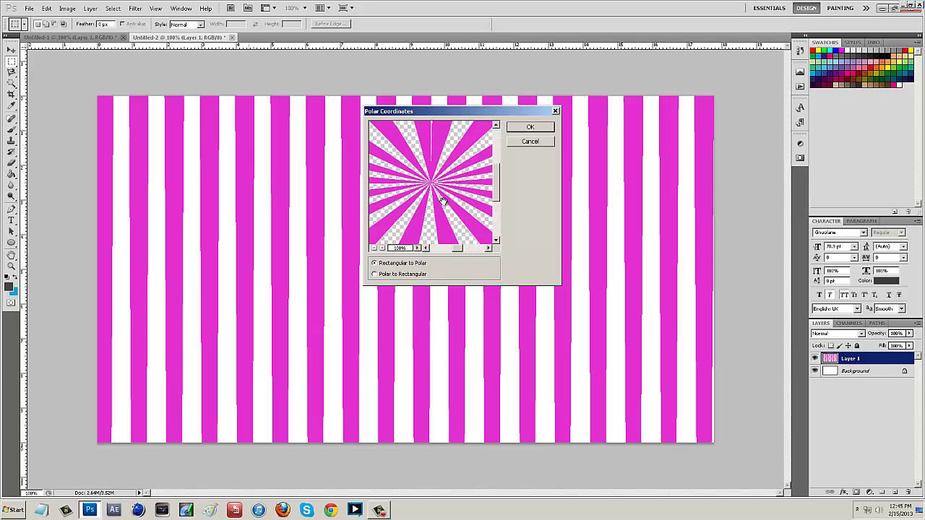
left_click(376, 276)
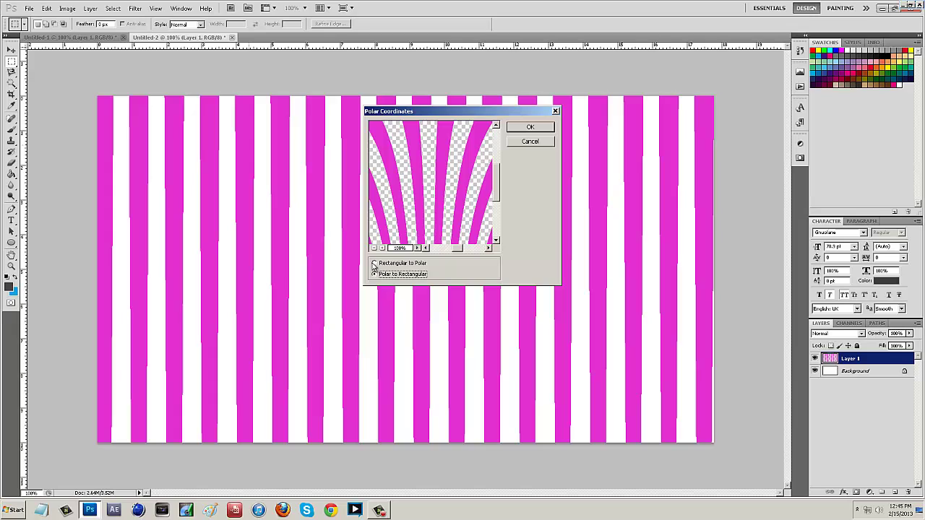
left_click(375, 263)
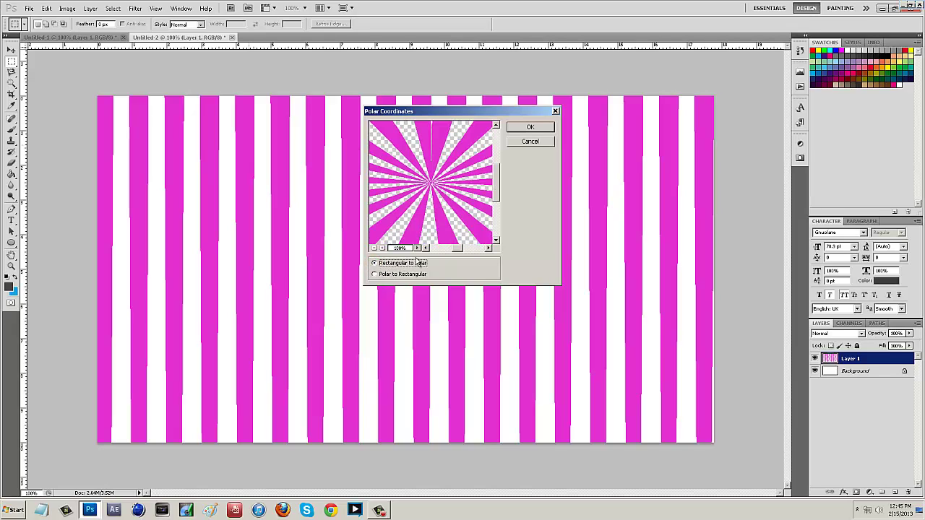
left_click(530, 128)
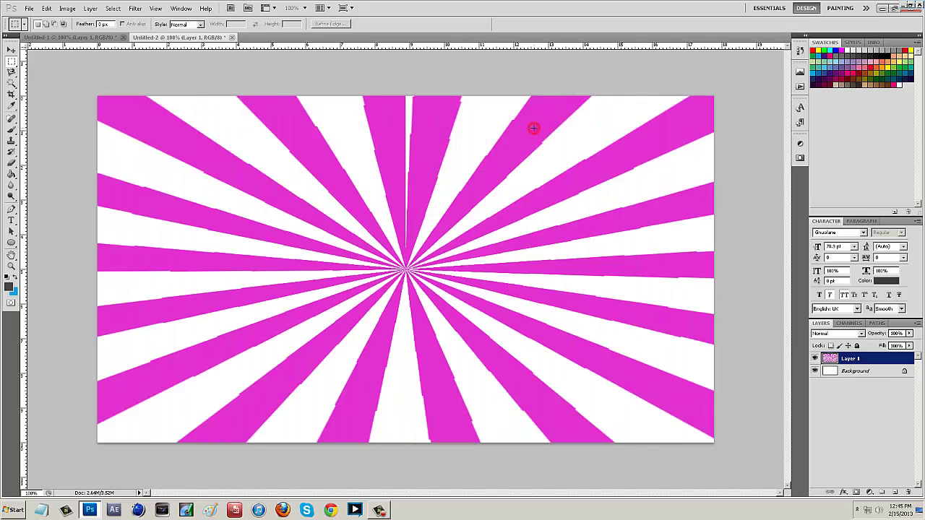